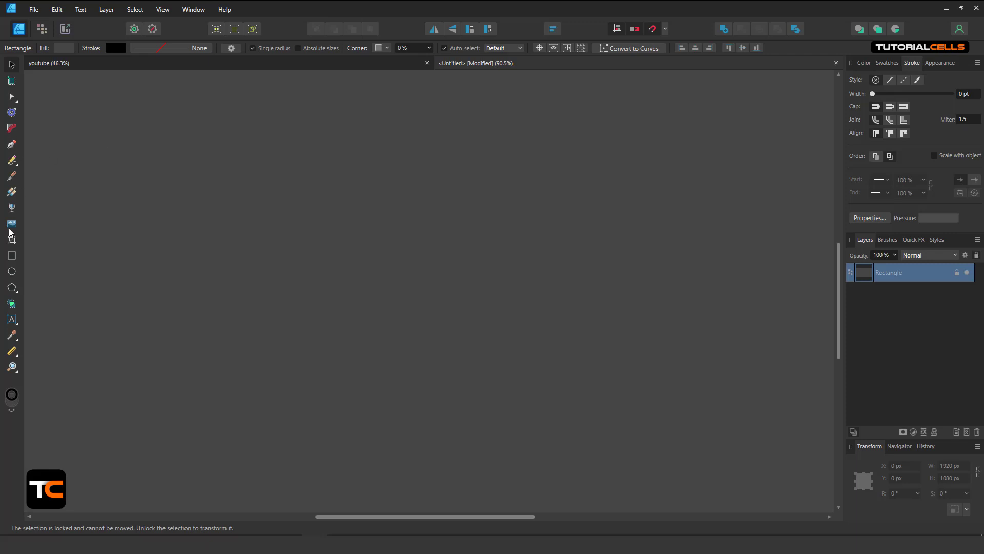
Draw a five-sided polygon about 417 × 399 px in the middle of the canvas.
click(12, 288)
drag(319, 170, 512, 354)
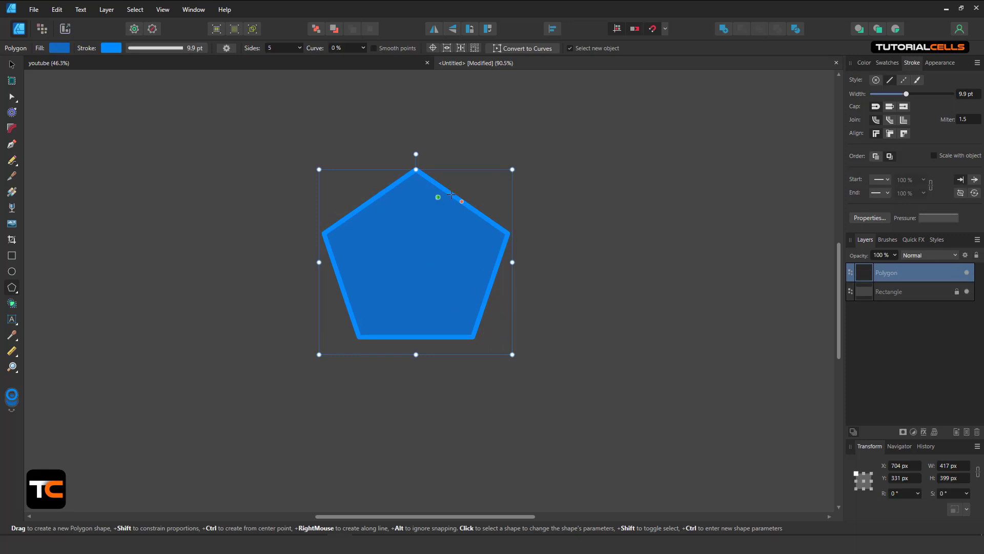
Draw an open, smooth four-point curve about 312 × 265 px beside the pentagon with the Pen tool.
click(12, 145)
drag(101, 224, 132, 192)
drag(173, 164, 204, 178)
drag(243, 234, 230, 285)
drag(204, 285, 185, 304)
scroll(307, 292, left, 2)
scroll(306, 294, up, 2)
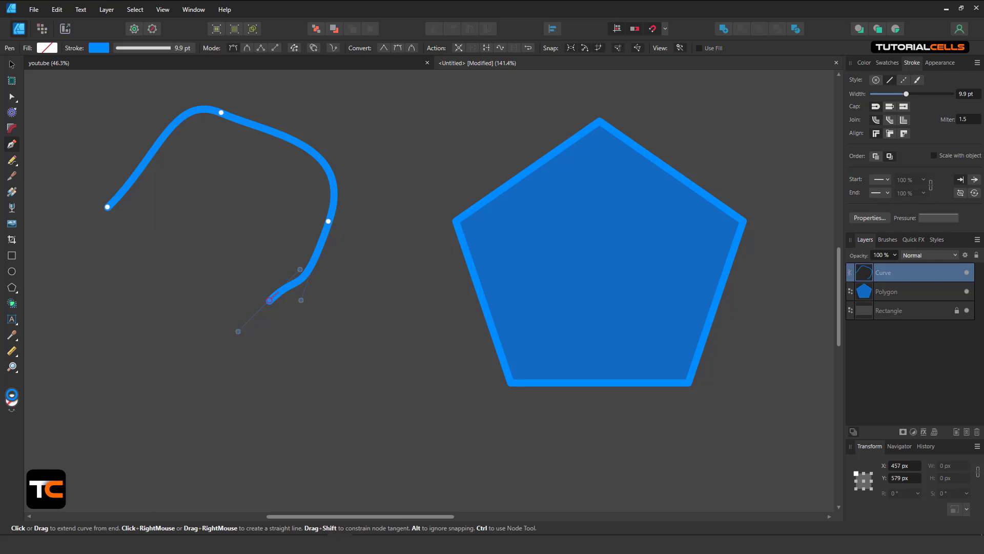
Apply a contour to the open curve and adjust its radius to about 10.2 px.
click(11, 117)
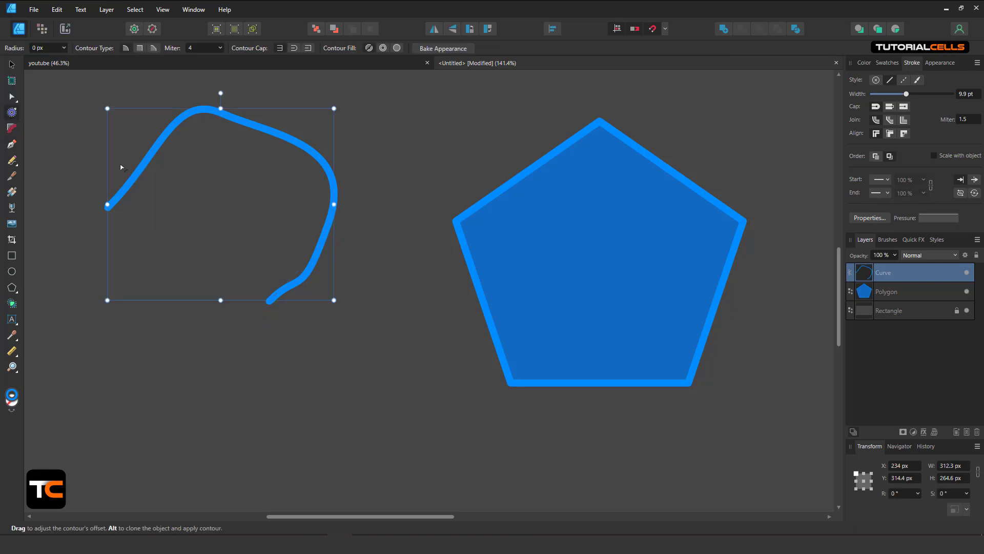
drag(205, 193, 220, 192)
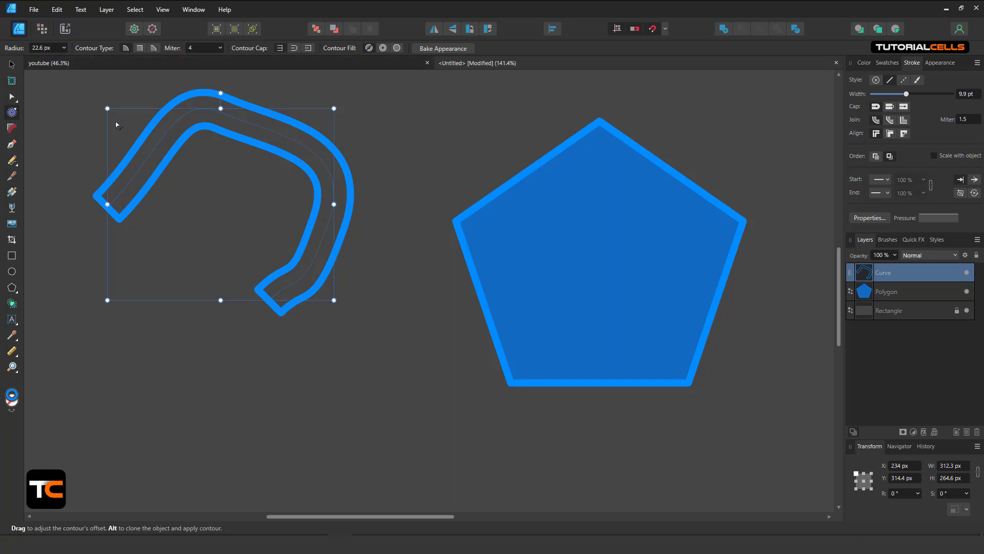
click(64, 48)
mouse_move(66, 60)
mouse_down()
mouse_move(57, 61)
mouse_move(64, 66)
mouse_up()
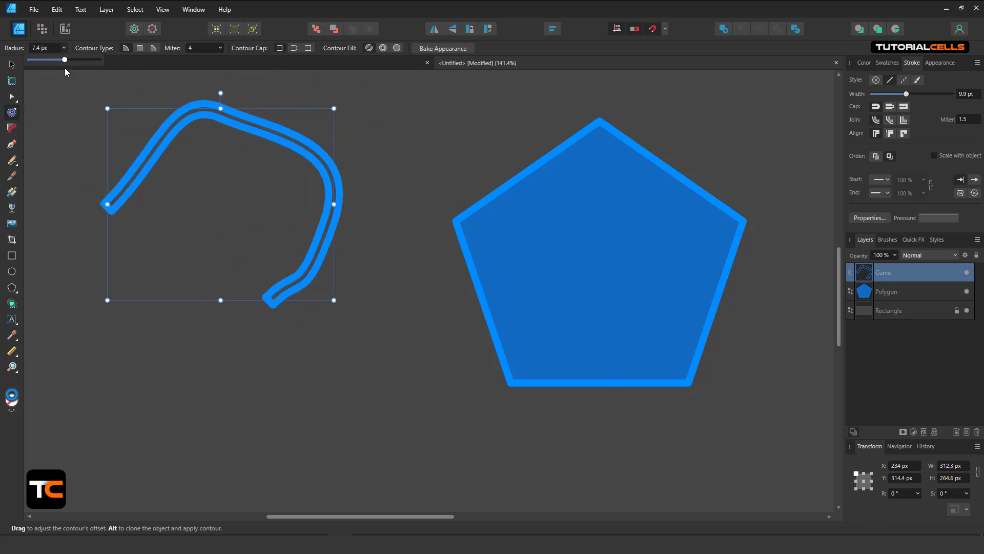
mouse_move(220, 203)
mouse_down()
mouse_move(218, 185)
mouse_move(235, 207)
mouse_up()
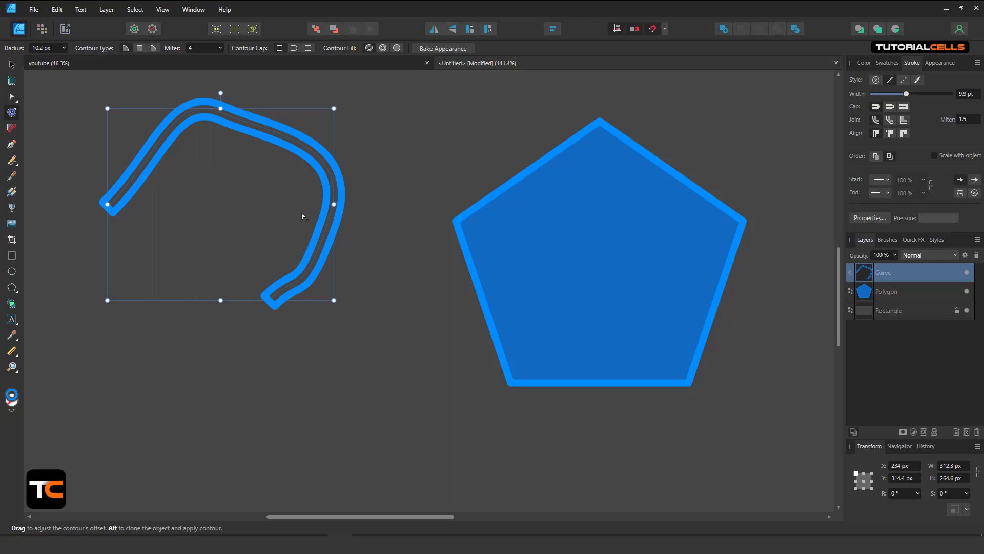
Offset the pentagon outward with a contour radius of about 27.6 px and set its miter limit to about 5.7.
click(586, 251)
drag(586, 251, 480, 266)
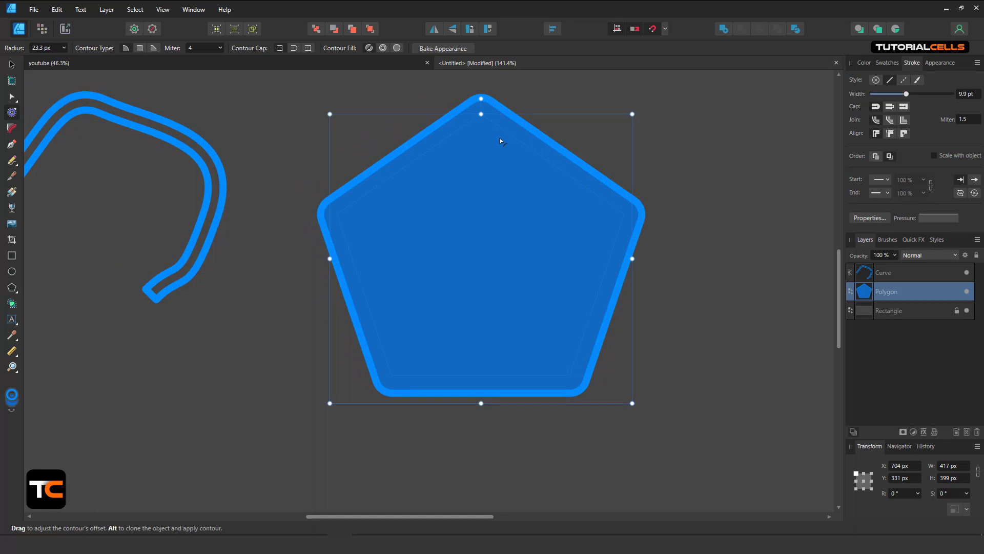
drag(491, 141, 487, 185)
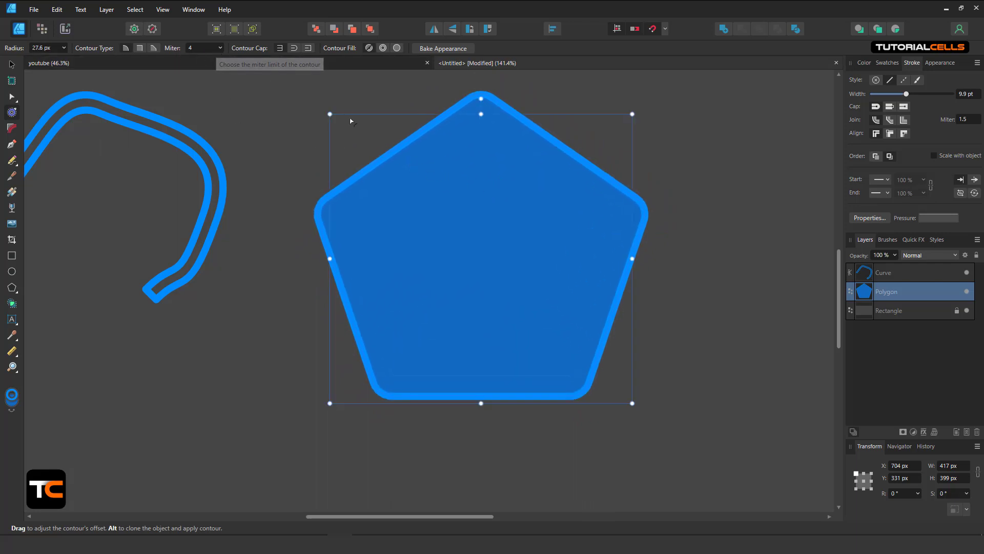
drag(428, 184, 442, 197)
click(220, 48)
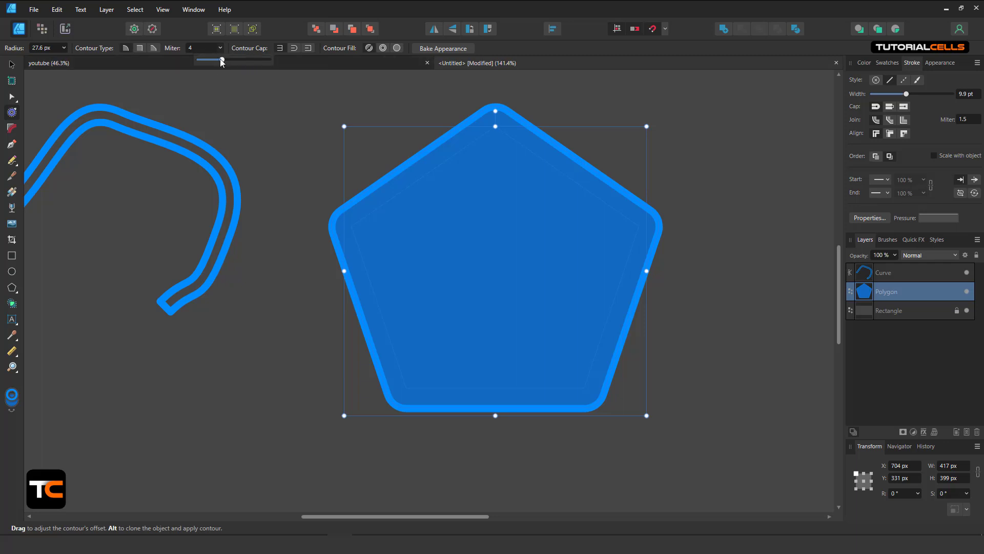
mouse_move(221, 60)
mouse_down()
mouse_move(260, 62)
mouse_move(237, 64)
mouse_up()
Draw a closed, narrow triangle about 301.5 × 100 px below the open curve with the Pen tool.
scroll(400, 164, down, 1)
drag(392, 198, 467, 157)
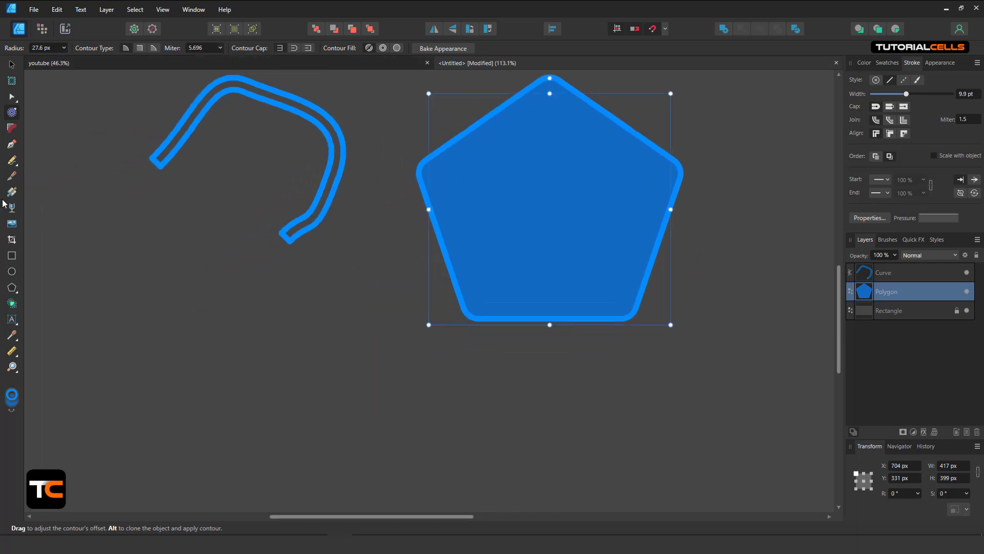
click(11, 144)
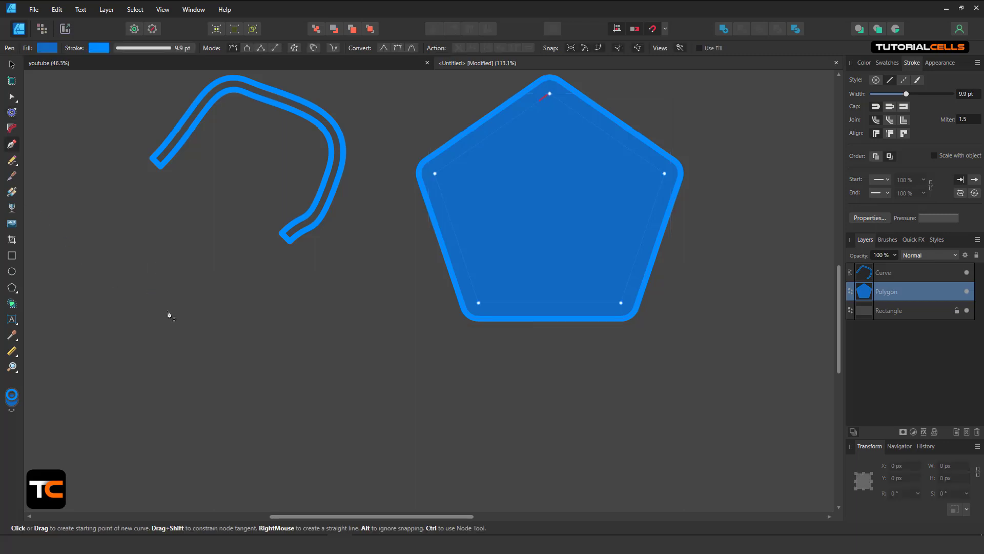
click(168, 309)
click(343, 280)
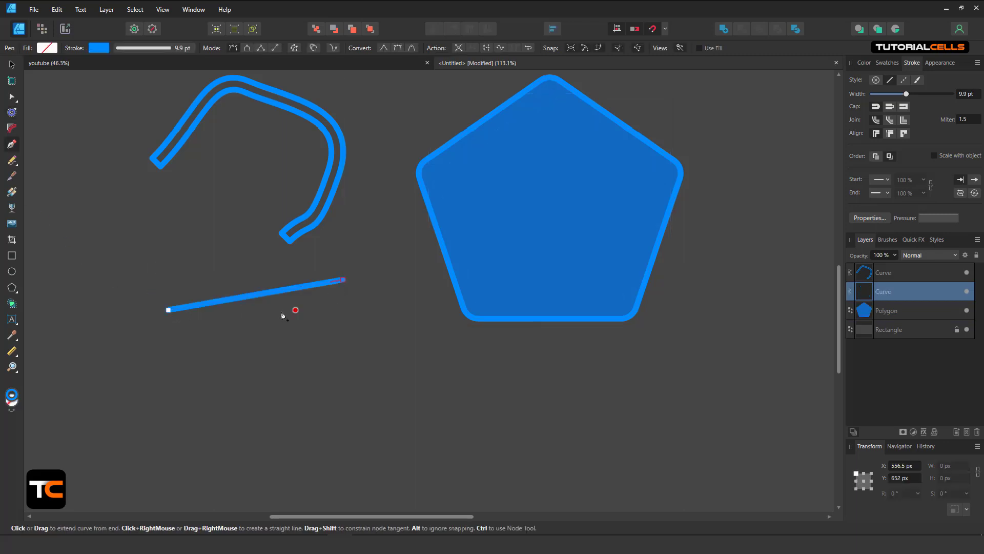
click(169, 337)
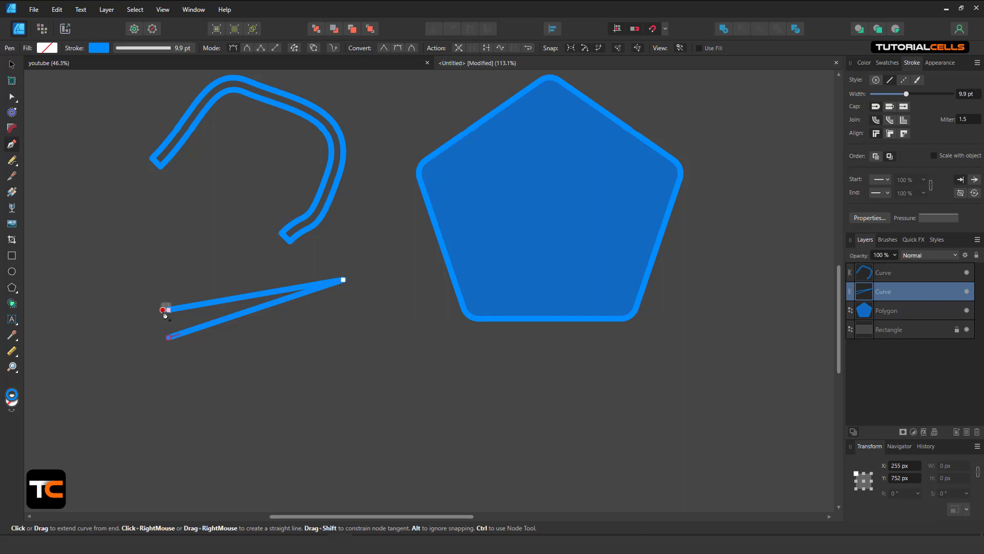
click(168, 311)
Contour the narrow triangle outward with a radius of about 16.3 px and a miter limit of about 5.96.
scroll(205, 311, up, 1)
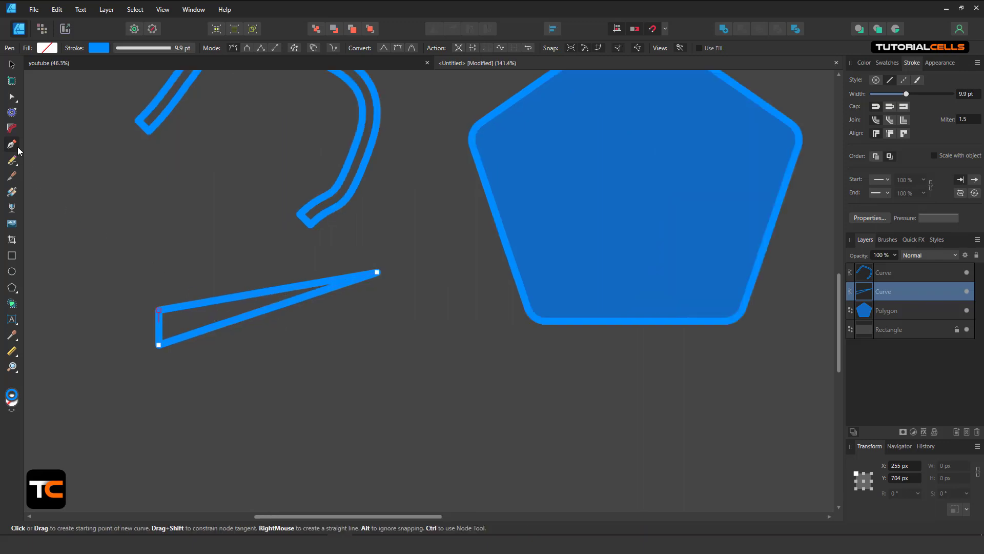
click(12, 113)
mouse_move(252, 392)
mouse_down()
mouse_move(270, 391)
mouse_move(247, 390)
mouse_up()
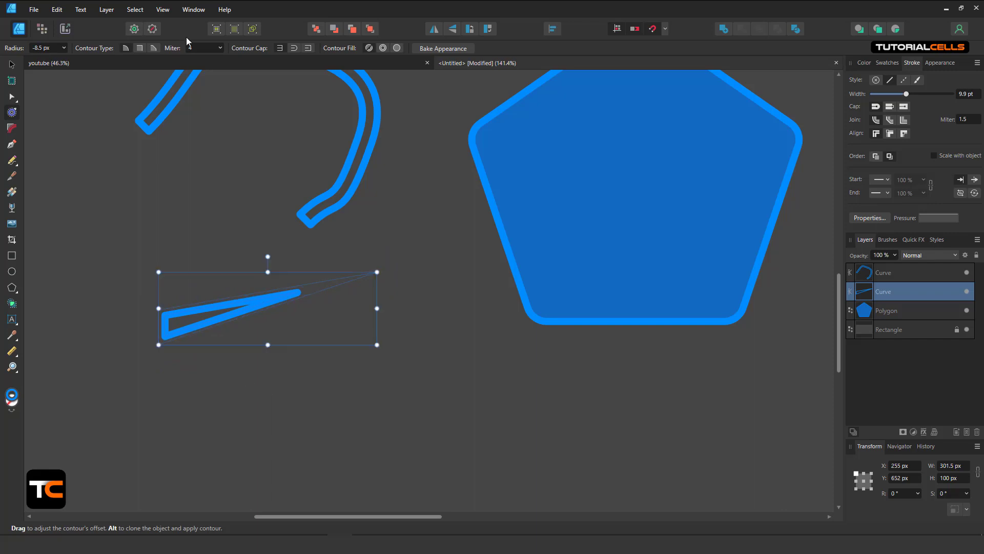
click(220, 49)
drag(229, 60, 248, 64)
mouse_move(207, 242)
mouse_down()
mouse_move(246, 230)
mouse_move(220, 241)
mouse_up()
click(221, 48)
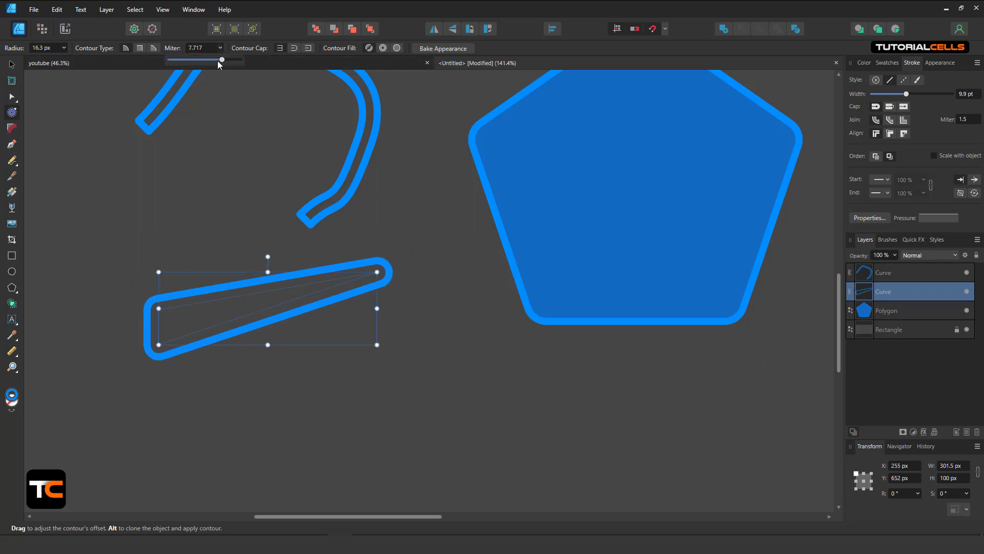
mouse_move(217, 61)
mouse_down()
mouse_move(233, 58)
mouse_move(208, 66)
mouse_up()
Give the pentagon a sharp mitered contour with a radius of about 82 px and a miter limit of about 3.67.
drag(403, 205, 338, 278)
scroll(341, 281, down, 2)
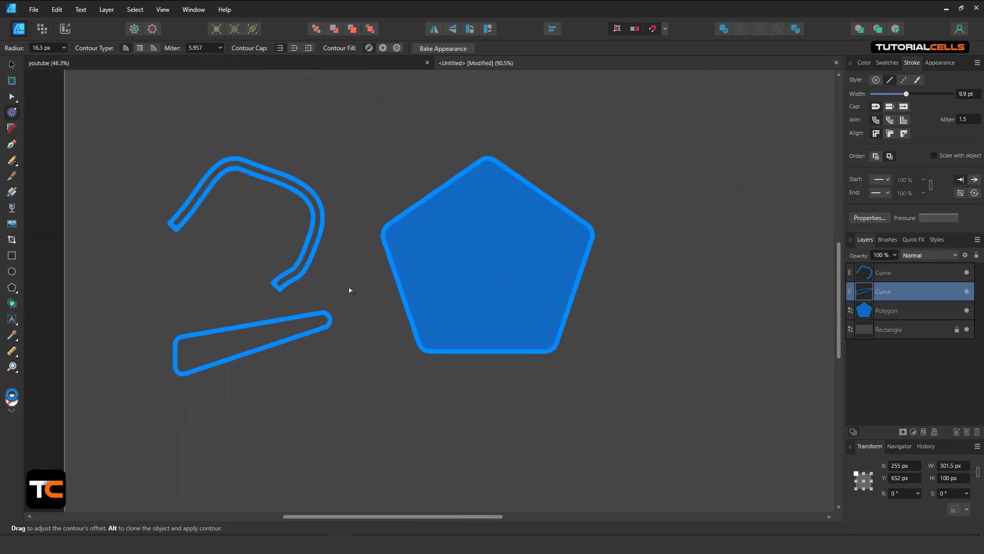
click(460, 258)
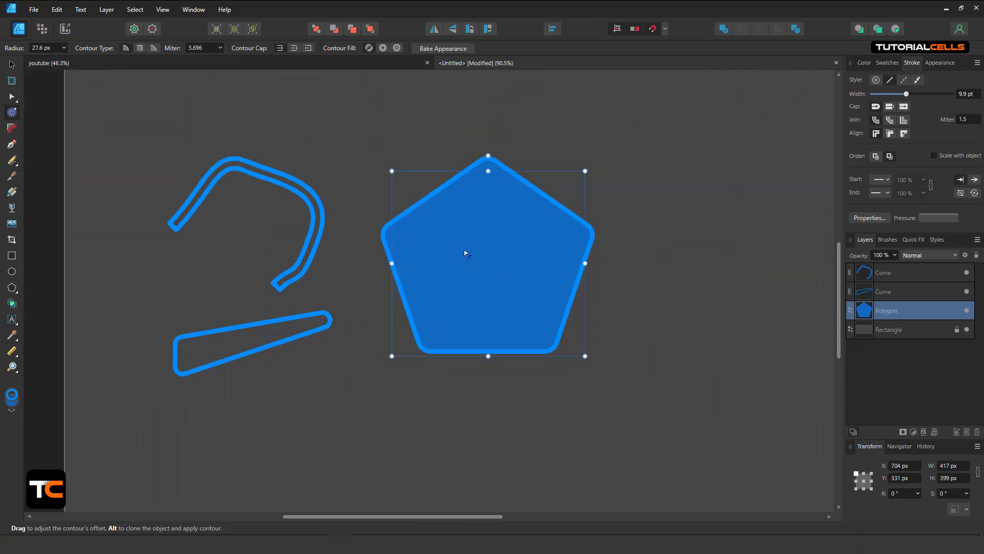
click(142, 48)
scroll(469, 177, up, 2)
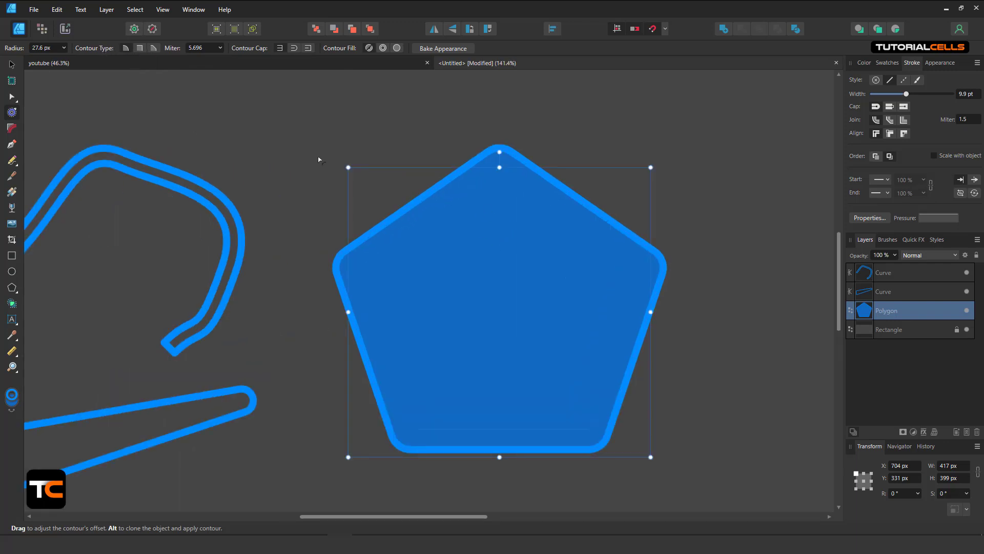
click(138, 48)
drag(262, 163, 318, 146)
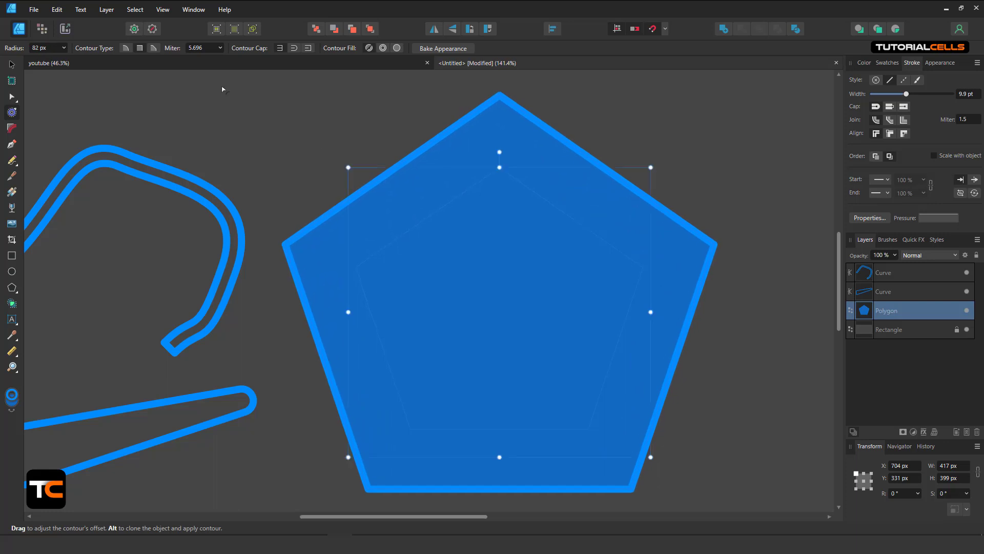
click(220, 48)
mouse_move(212, 60)
mouse_down()
mouse_move(158, 66)
mouse_move(206, 68)
mouse_up()
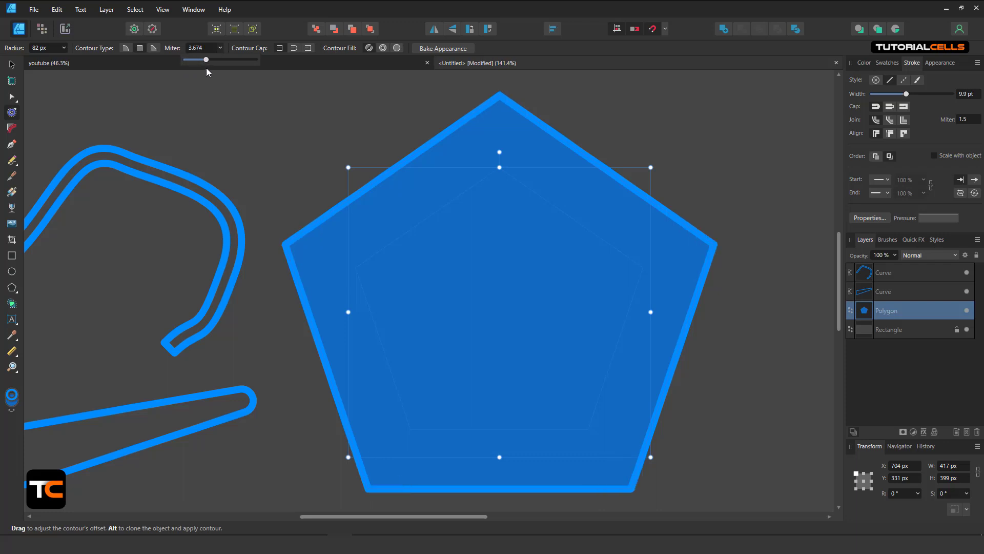
Change the pentagon's contour type to beveled corners and reduce its radius to about 42.4 px.
click(140, 49)
click(153, 48)
drag(226, 126, 267, 183)
Increase the open curve's contour radius to about 13.6 px.
drag(273, 228, 361, 188)
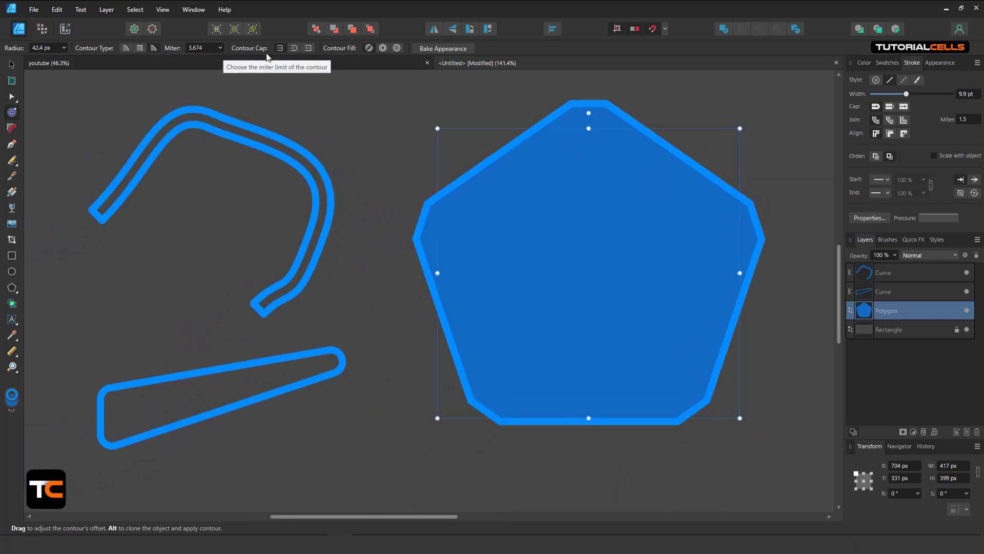
scroll(248, 277, up, 1)
drag(248, 277, 451, 295)
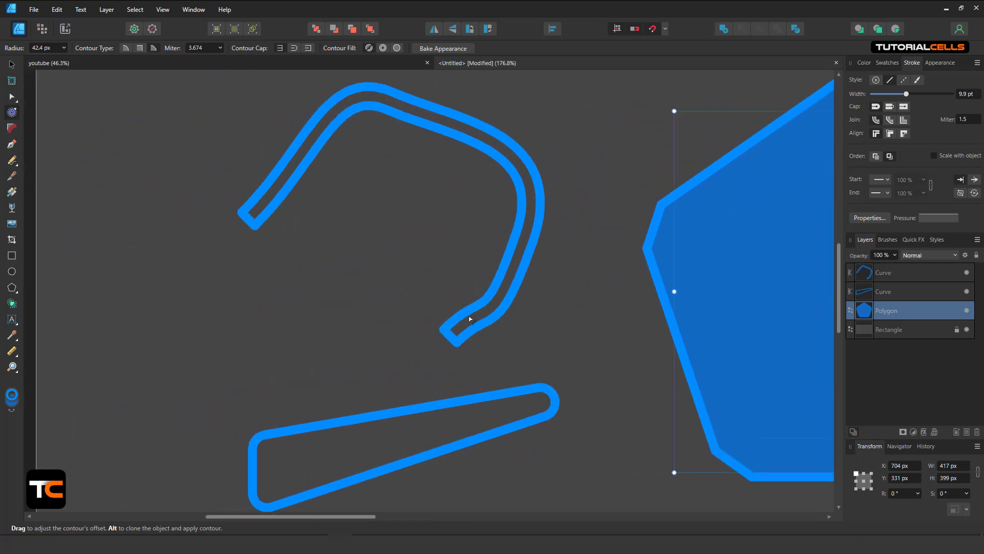
scroll(466, 322, up, 6)
click(463, 331)
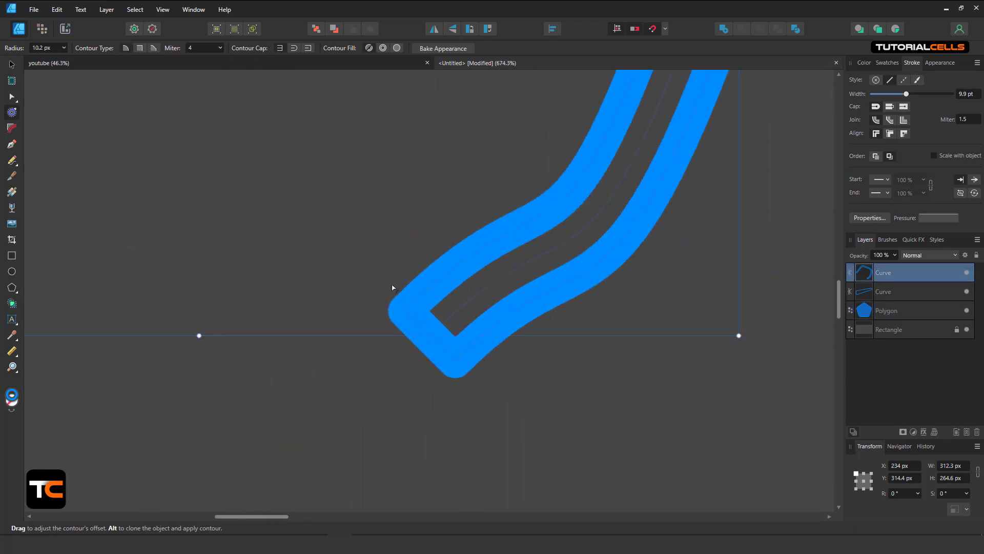
mouse_move(388, 288)
mouse_down()
mouse_move(410, 283)
mouse_move(402, 284)
mouse_up()
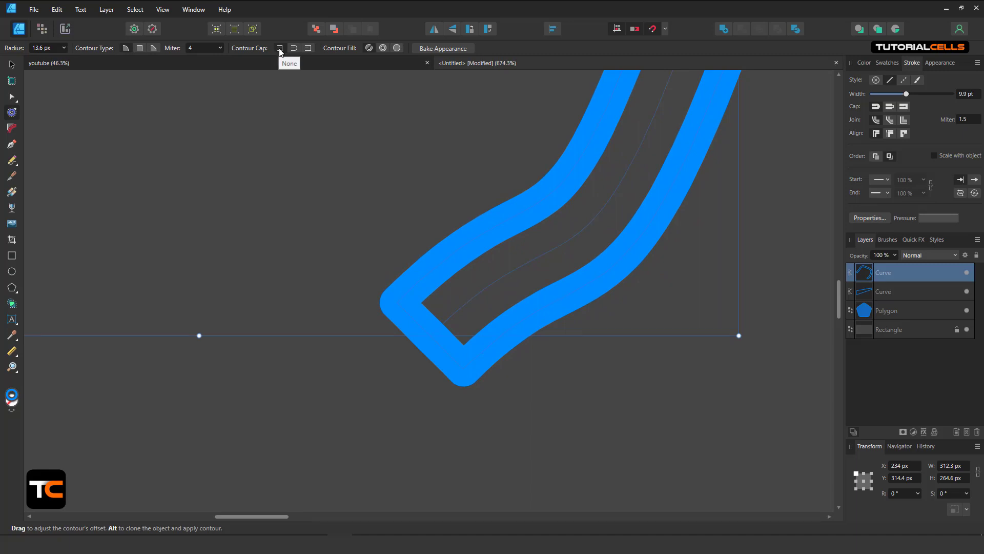
Try the round, square and None contour caps on the open curve's ends, finishing with the square cap.
click(294, 48)
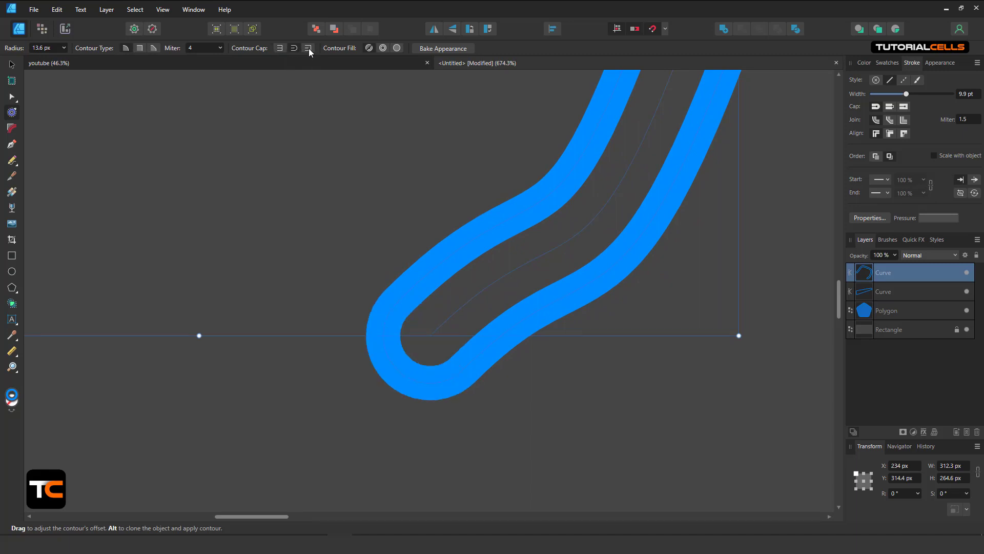
click(309, 48)
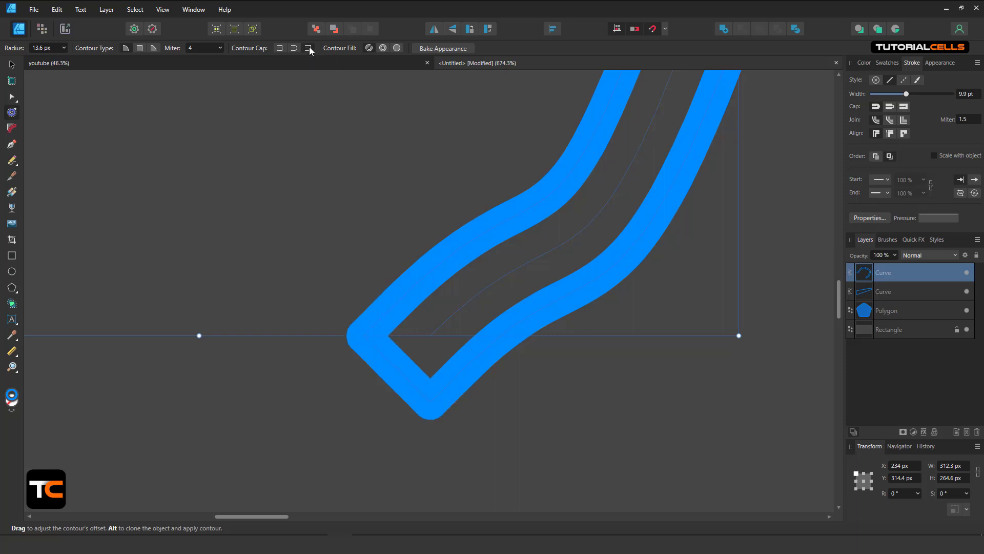
click(279, 49)
click(294, 49)
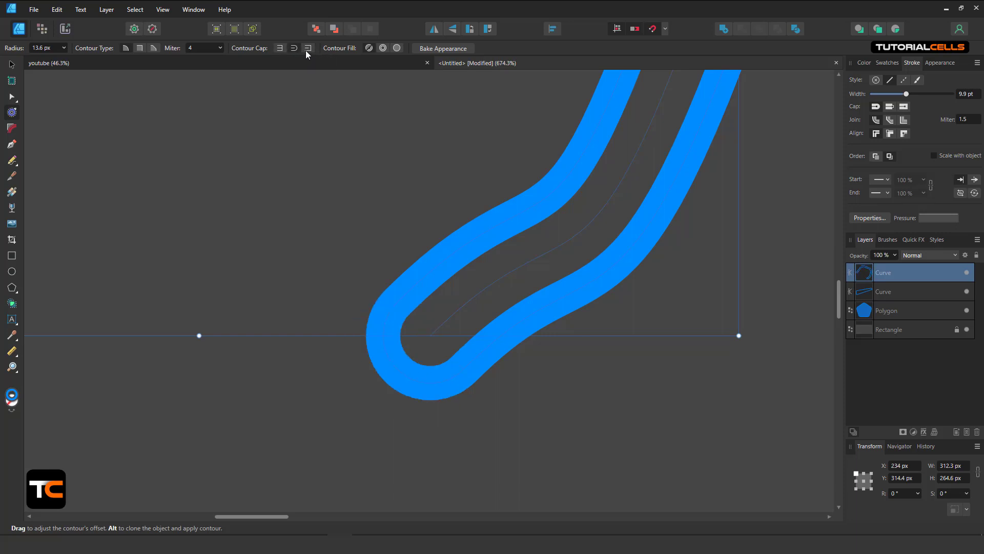
click(308, 48)
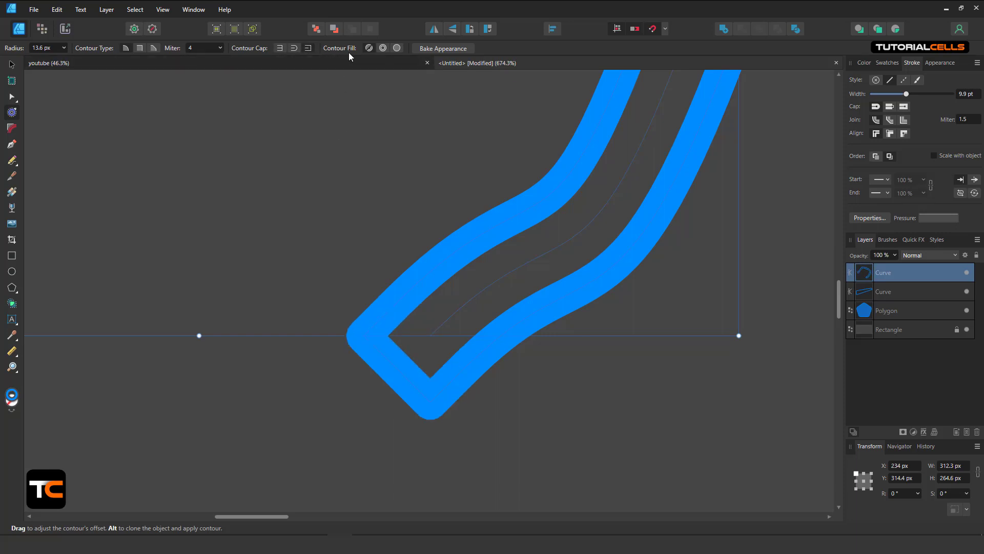
Try forcing the open curve's contour fill closed, then set it to the forced-open fill.
scroll(391, 161, down, 10)
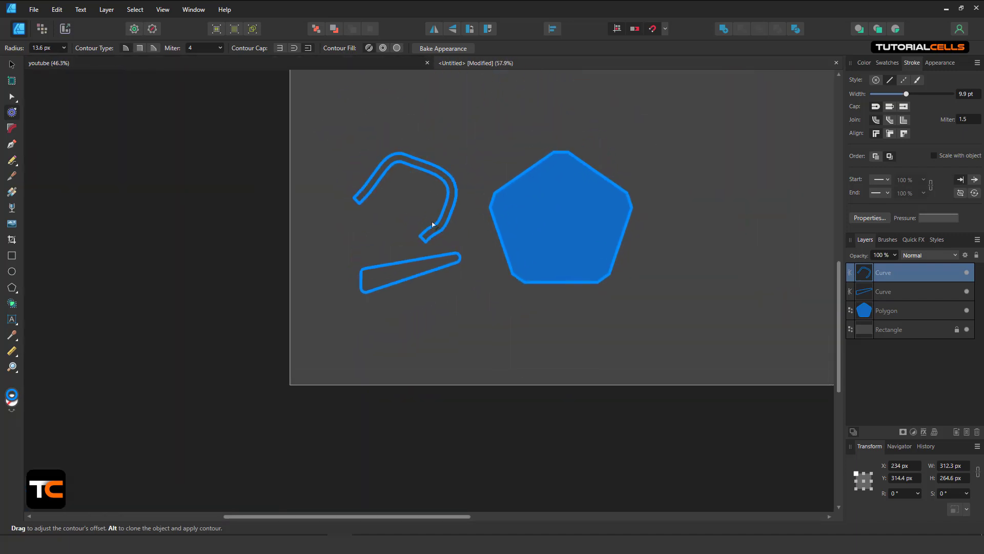
scroll(435, 175, up, 2)
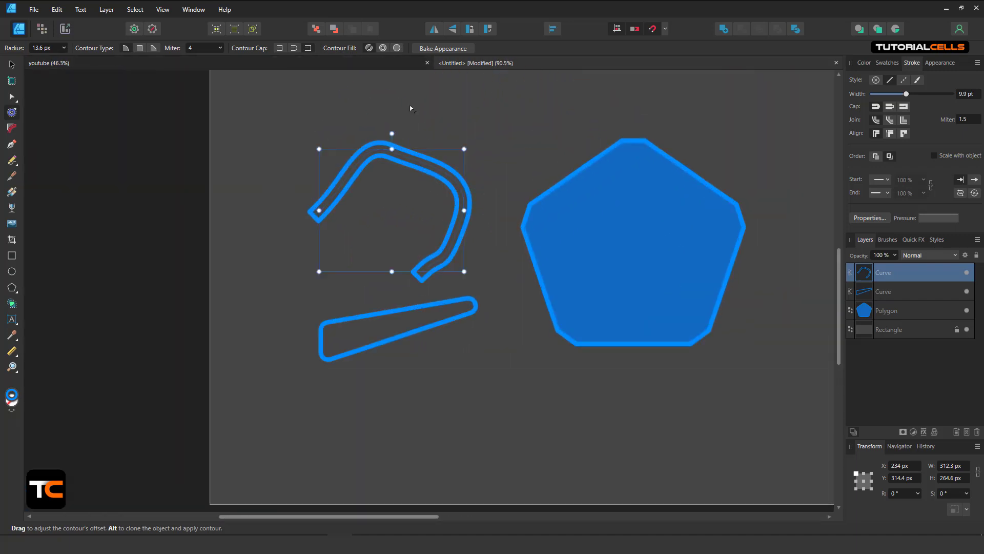
click(396, 48)
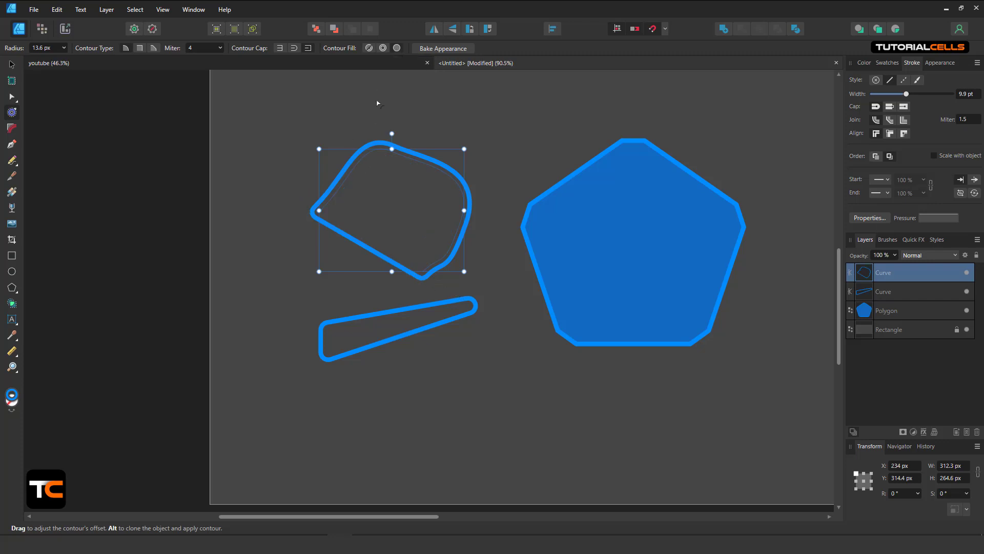
click(383, 49)
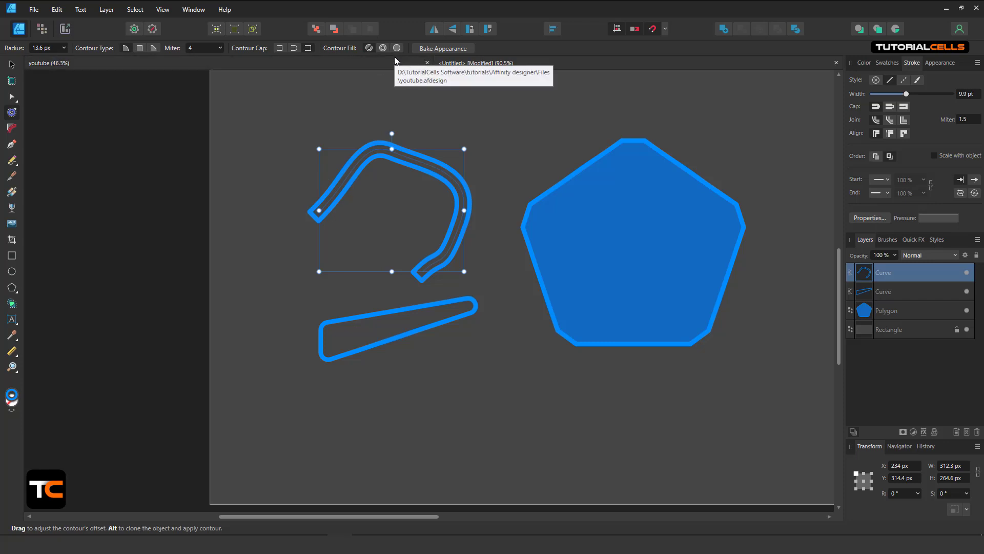
Hollow out the pentagon with the forced-open contour fill and reduce its contour radius to about 23.6 px.
click(624, 236)
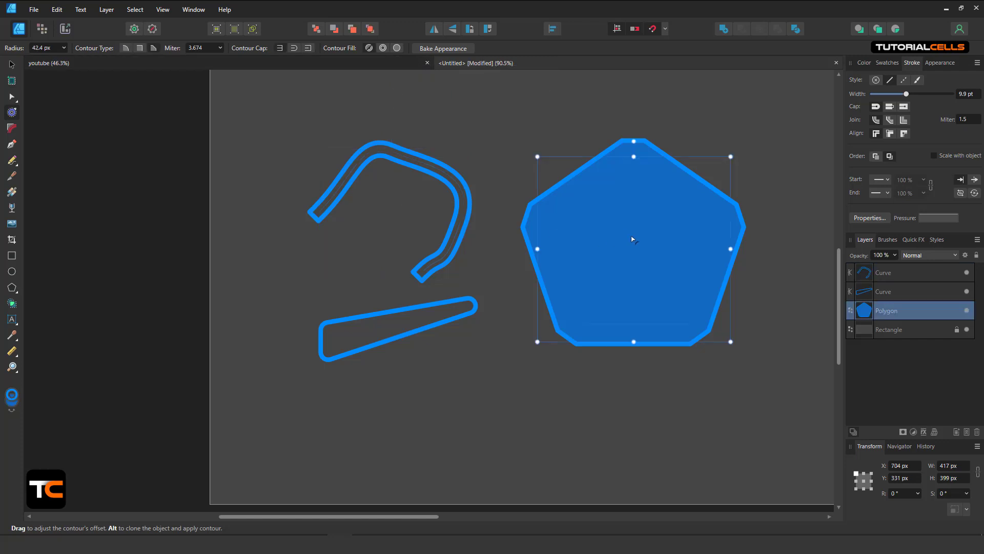
drag(617, 234, 485, 212)
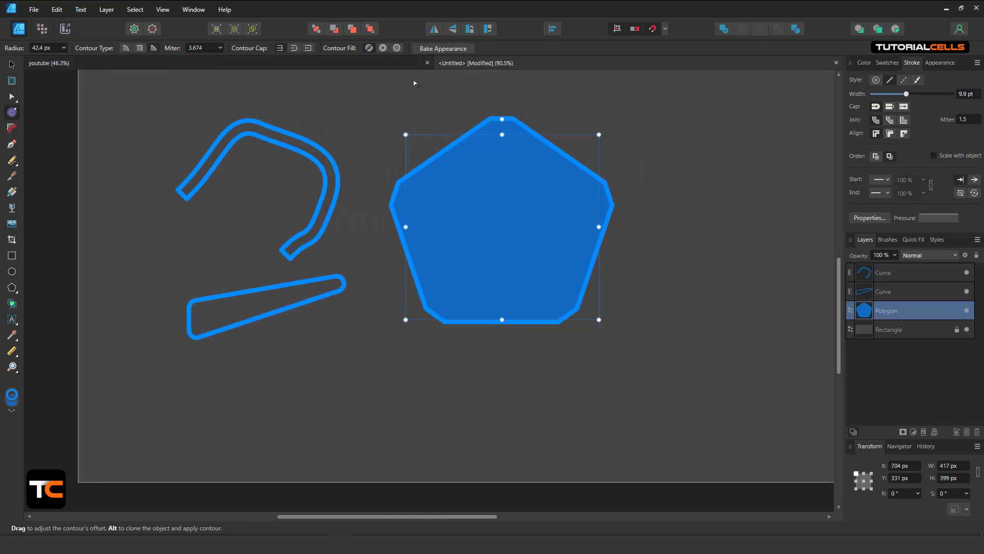
click(384, 51)
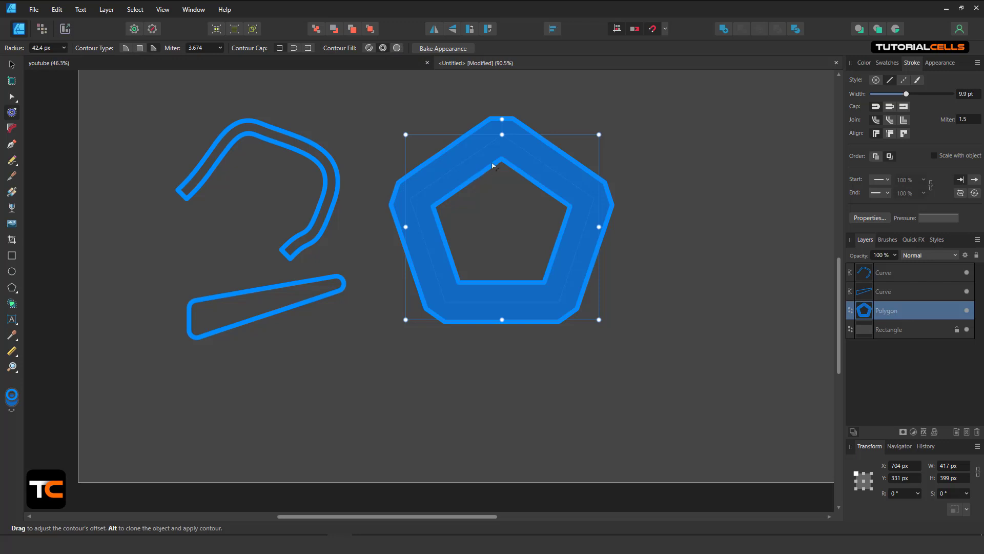
drag(481, 194, 480, 221)
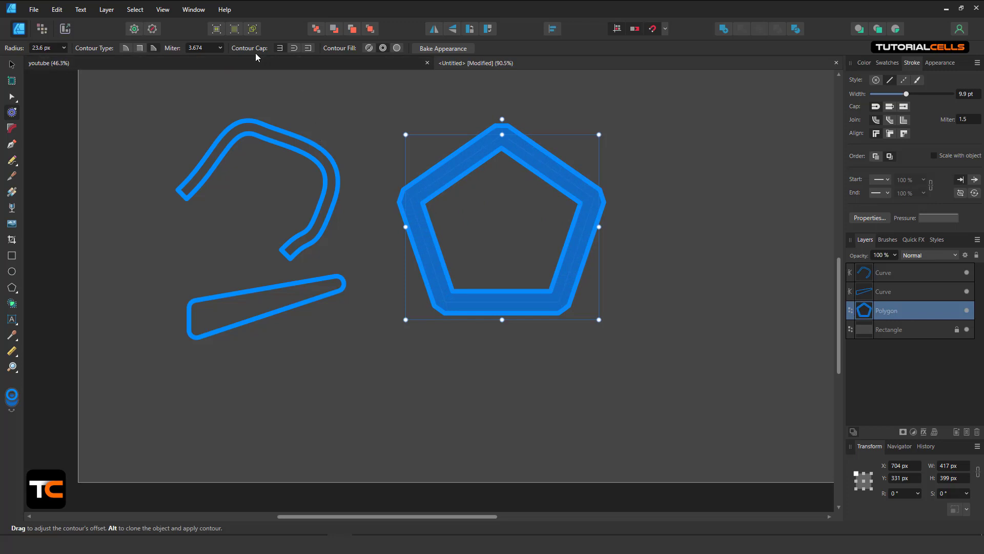
Give the pentagon's contour rounded corners with a slightly thinner stroke, and open the color settings.
click(126, 51)
drag(905, 94, 900, 94)
click(862, 65)
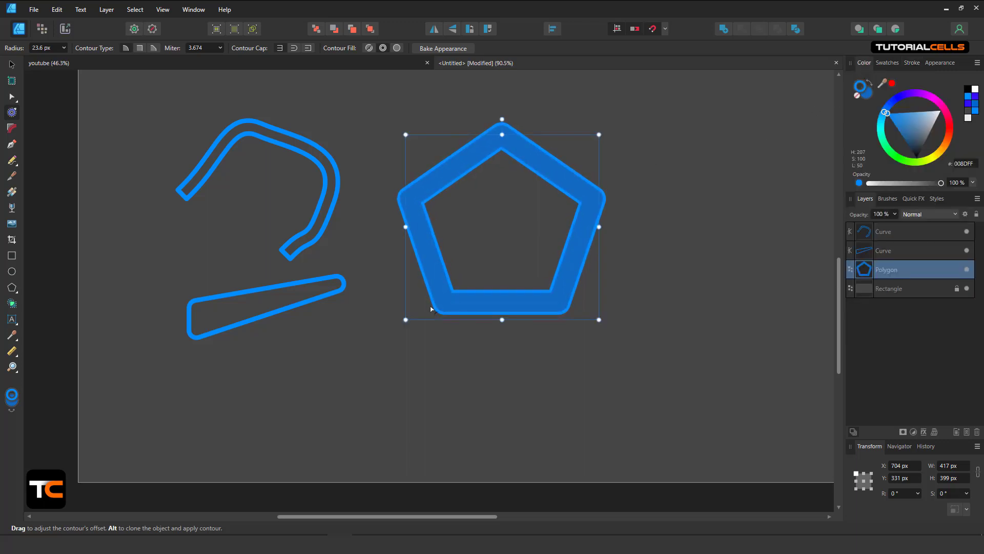